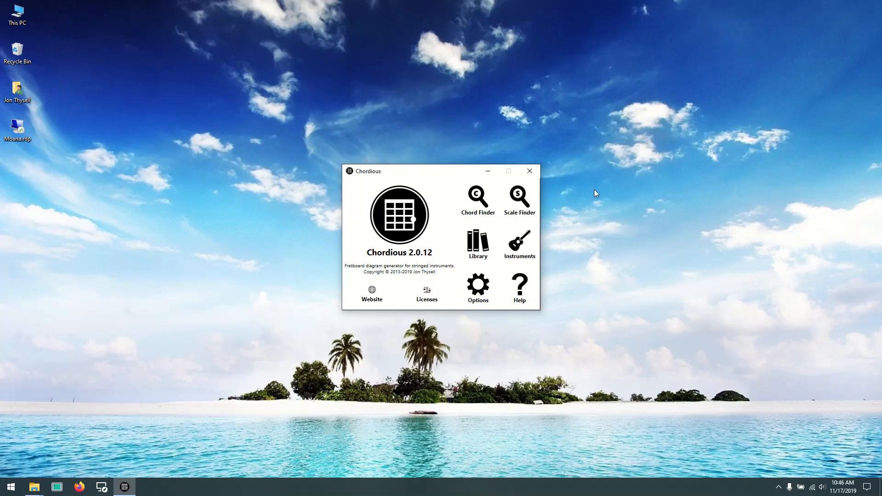
- Open the Scale Finder, reposition its window and enlarge it to make room for the results
click(519, 201)
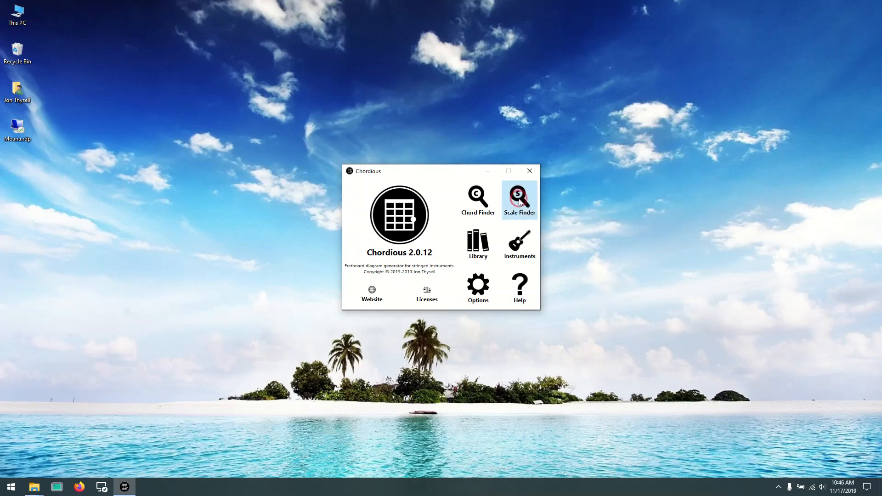
drag(448, 107, 310, 28)
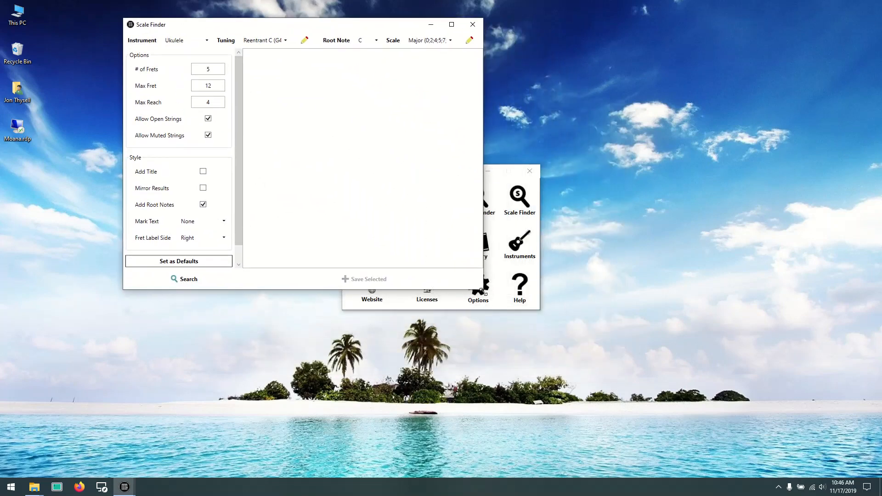
drag(482, 289, 715, 433)
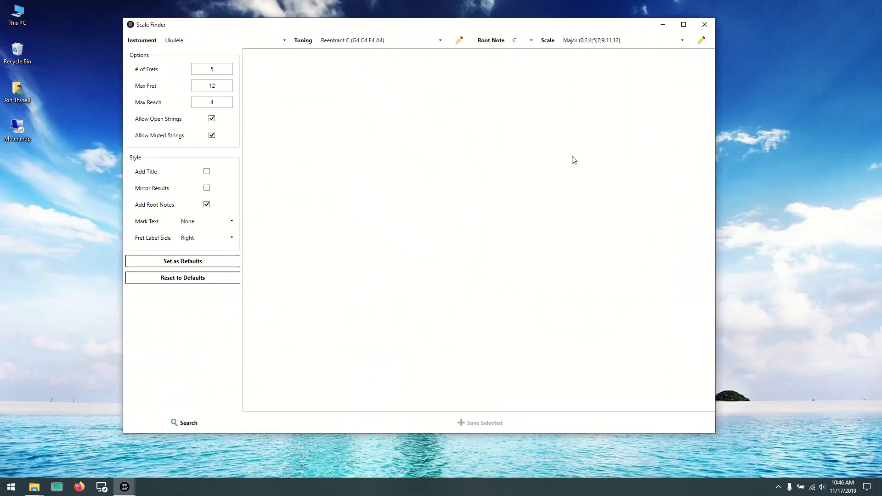
drag(461, 27, 468, 30)
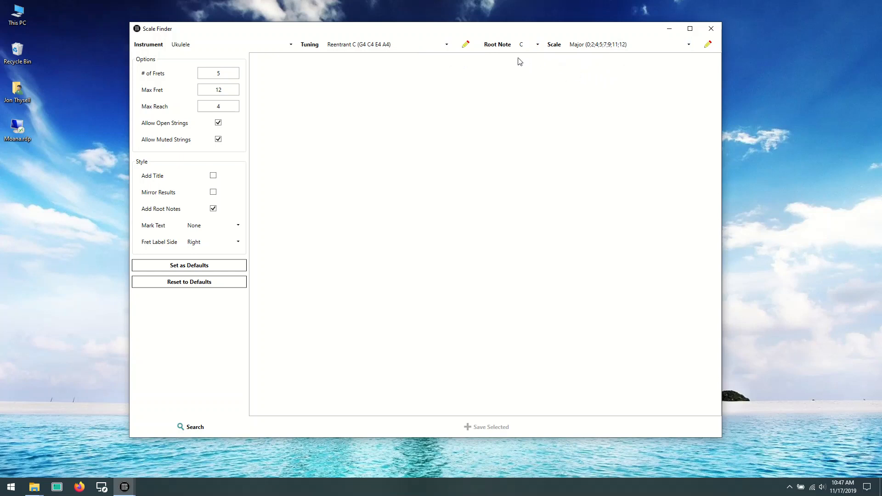
- Review the available scales, keep Major, and search for C Major scales on the ukulele in Reentrant C tuning
click(688, 45)
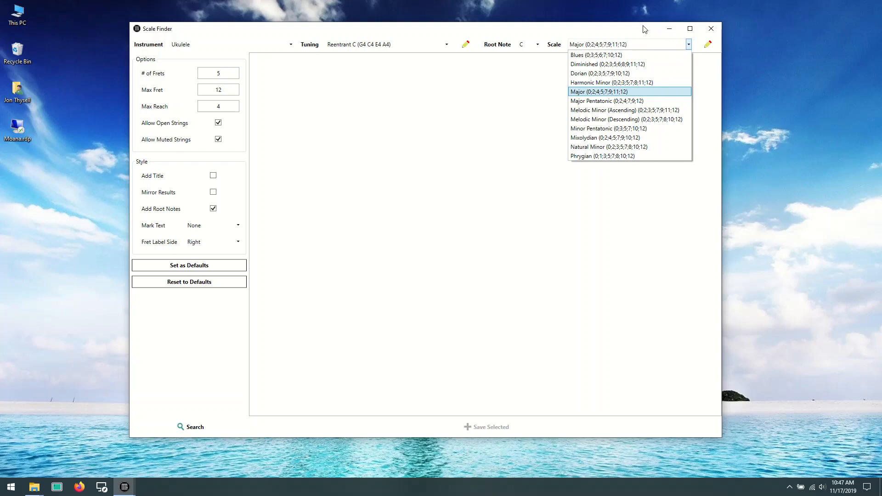
click(589, 30)
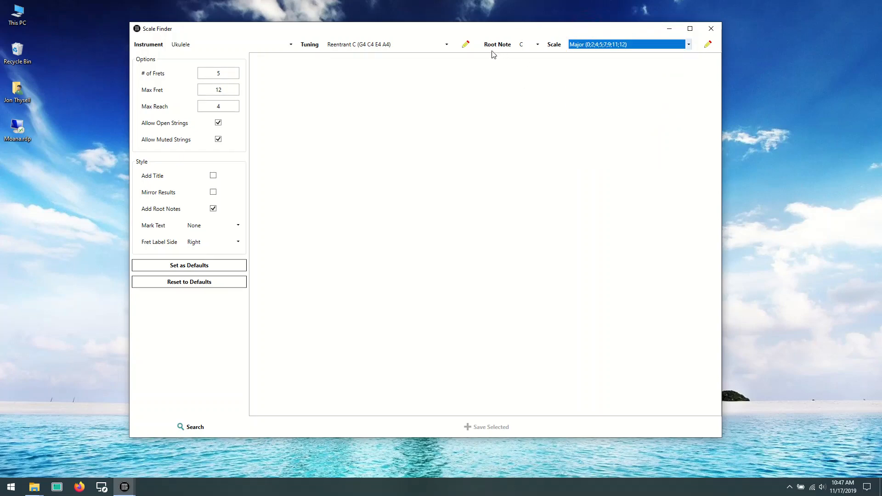
click(197, 428)
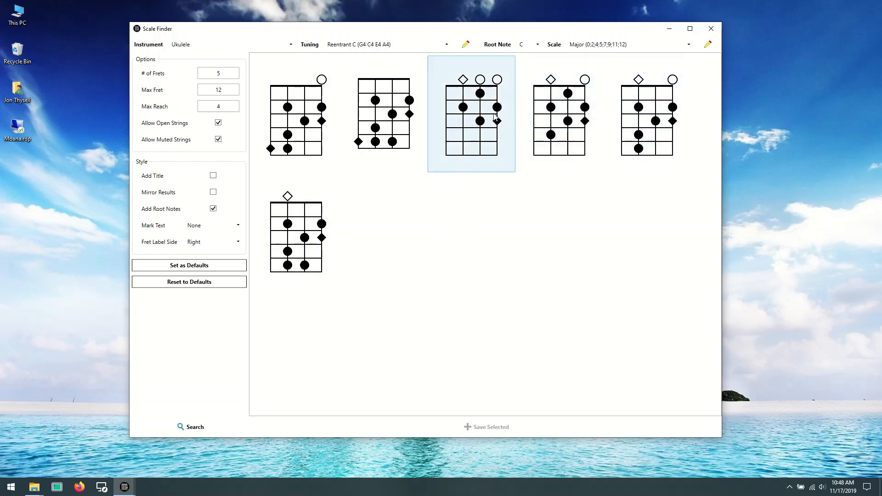
- Set the maximum reach to 5, search for the scales again and look through the diagrams
double_click(216, 109)
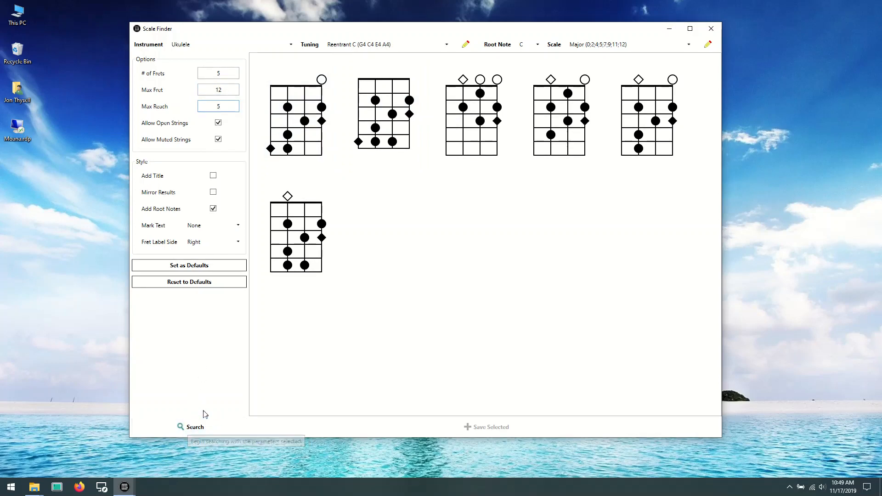
click(200, 428)
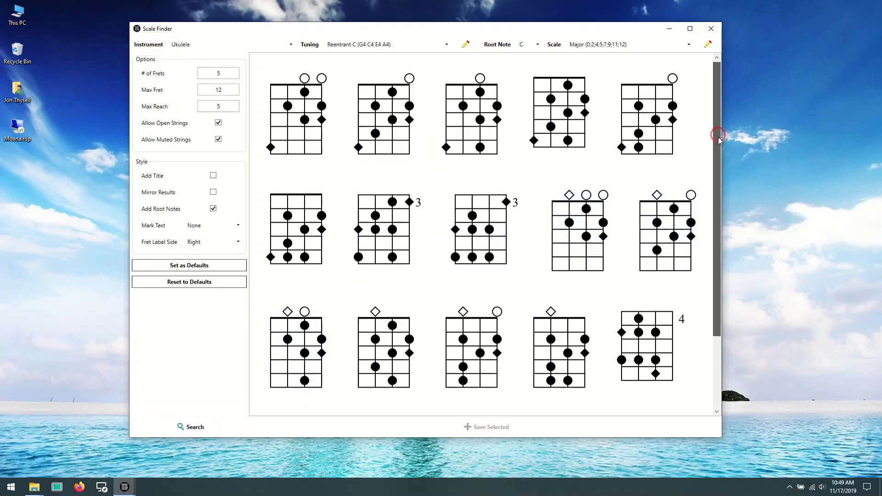
drag(719, 140, 715, 101)
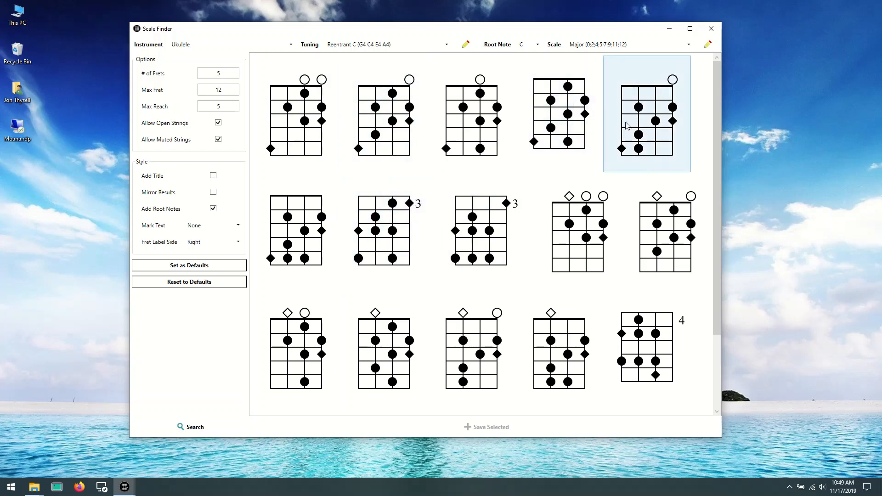
drag(718, 137, 731, 114)
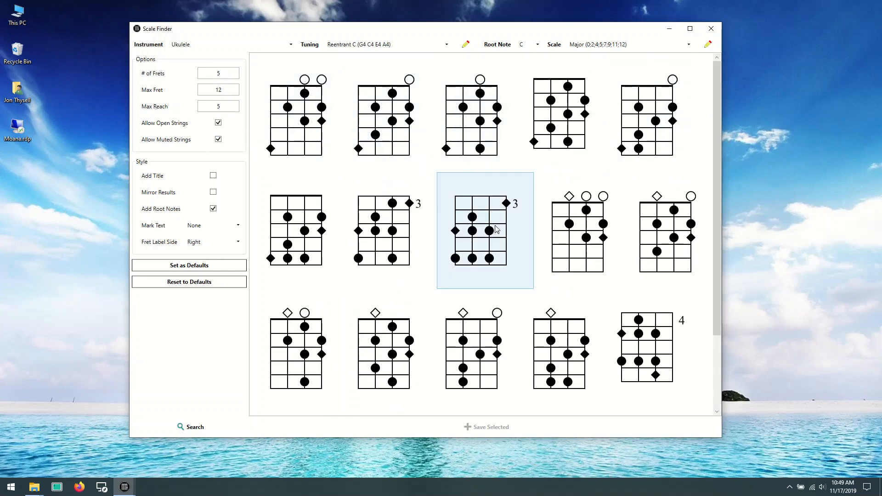
drag(717, 232, 705, 309)
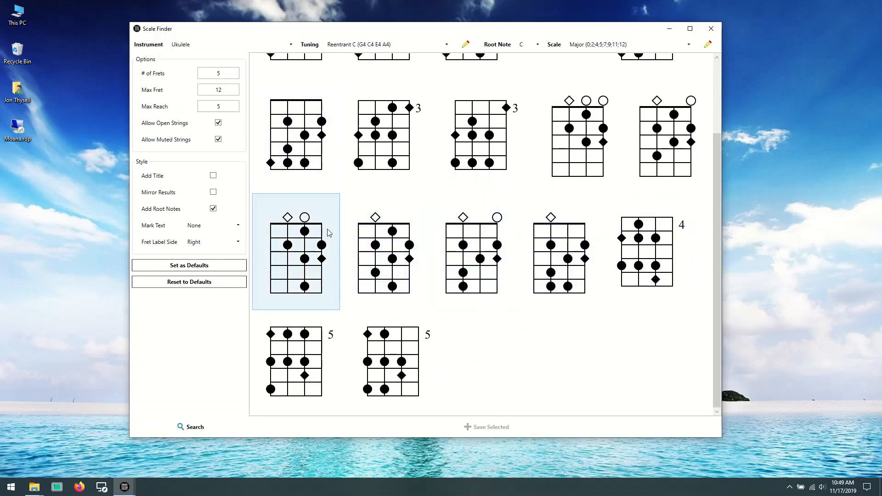
scroll(381, 220, up, 1)
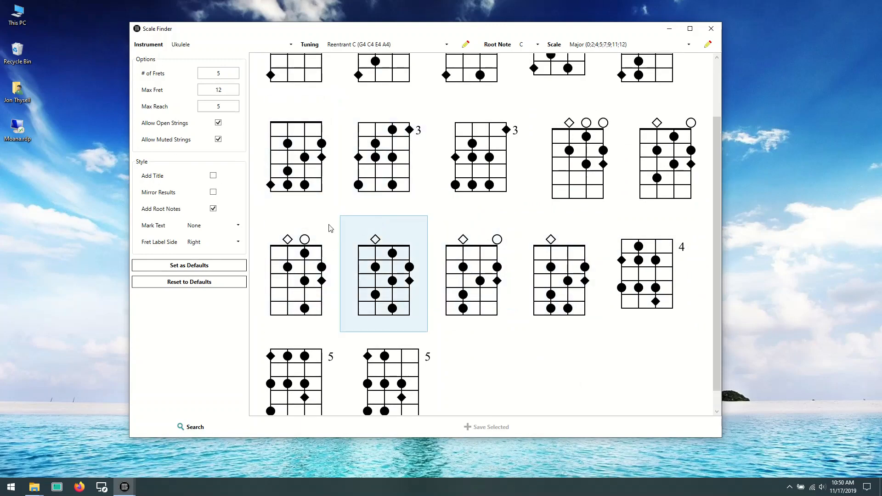
- Search with open strings disallowed, and search again with titles added to the diagrams
click(218, 124)
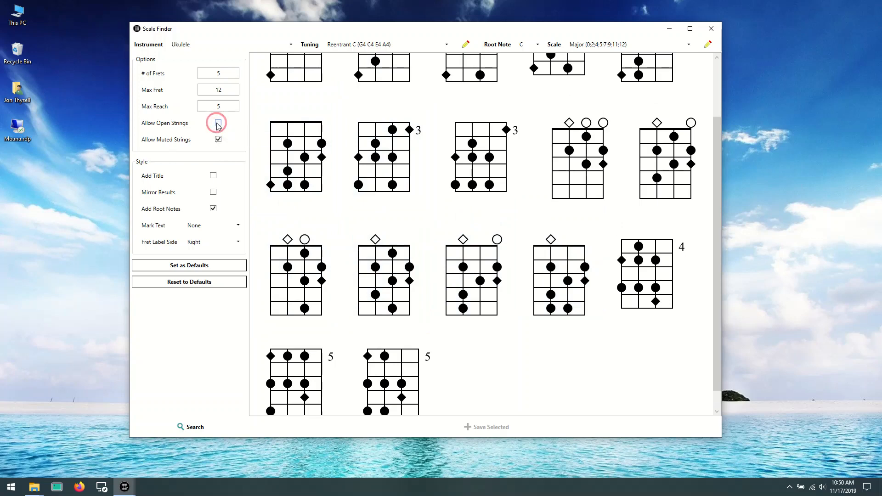
click(199, 428)
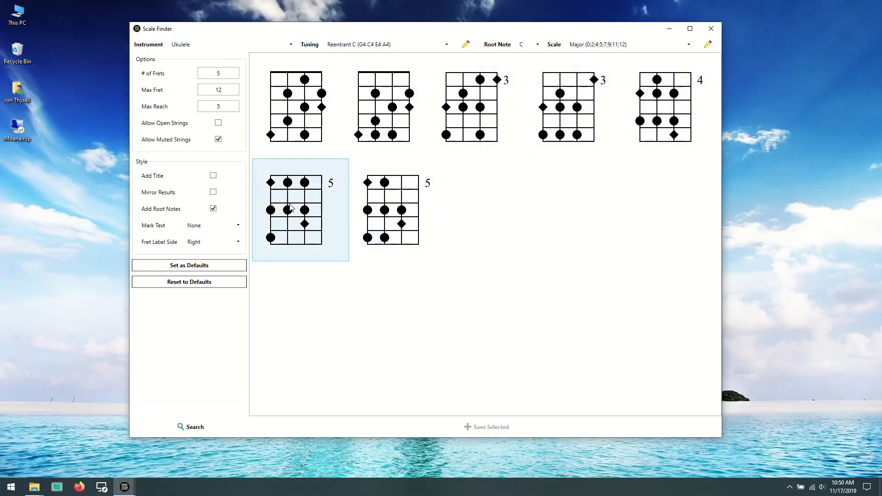
click(213, 176)
click(197, 426)
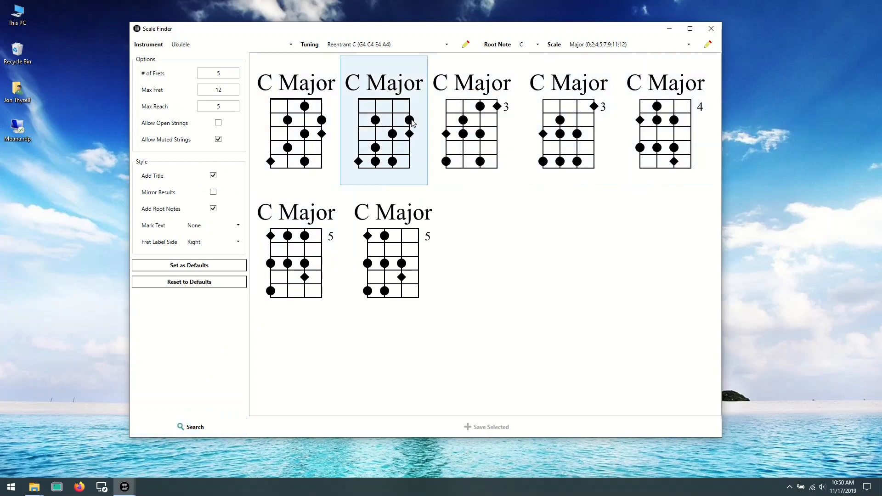
- Turn off diagram titles and search, then mirror the results and search again
click(213, 177)
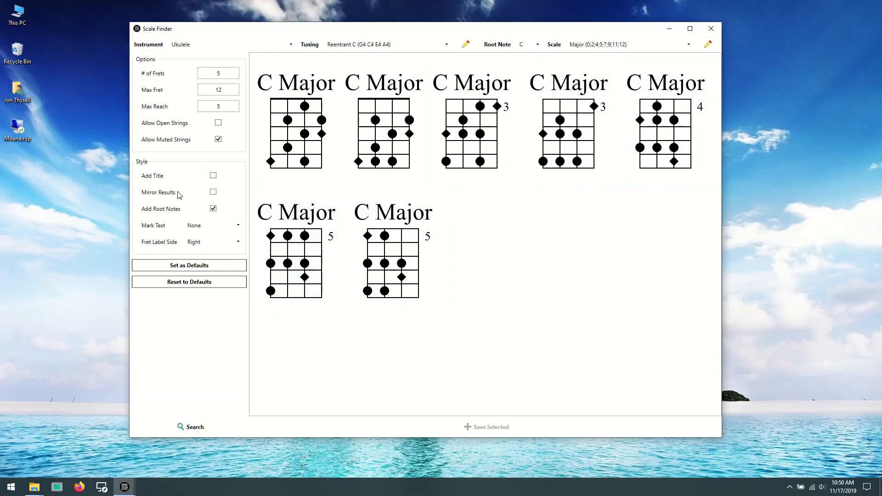
click(223, 430)
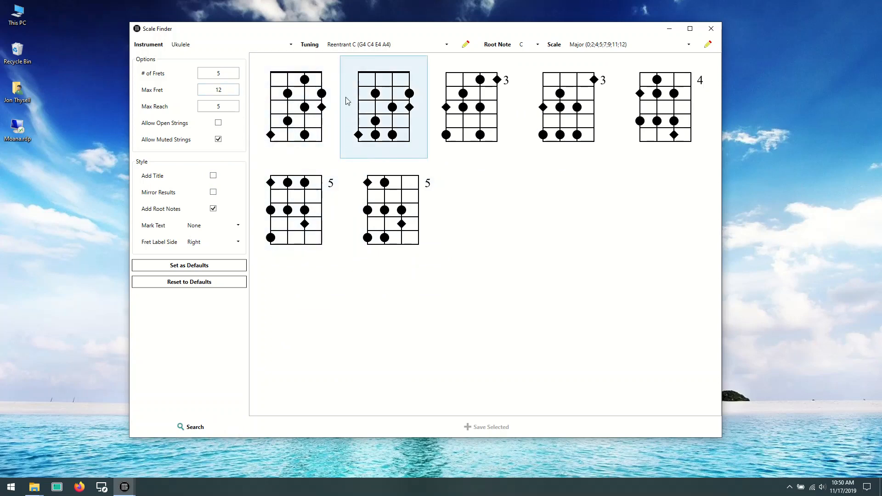
click(213, 193)
click(211, 430)
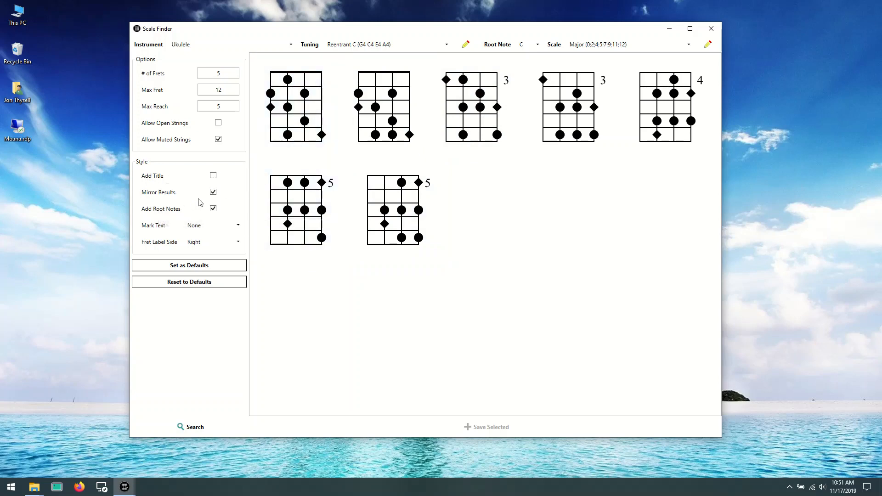
- Turn off result mirroring and root note markers, and rerun the scale search
click(213, 192)
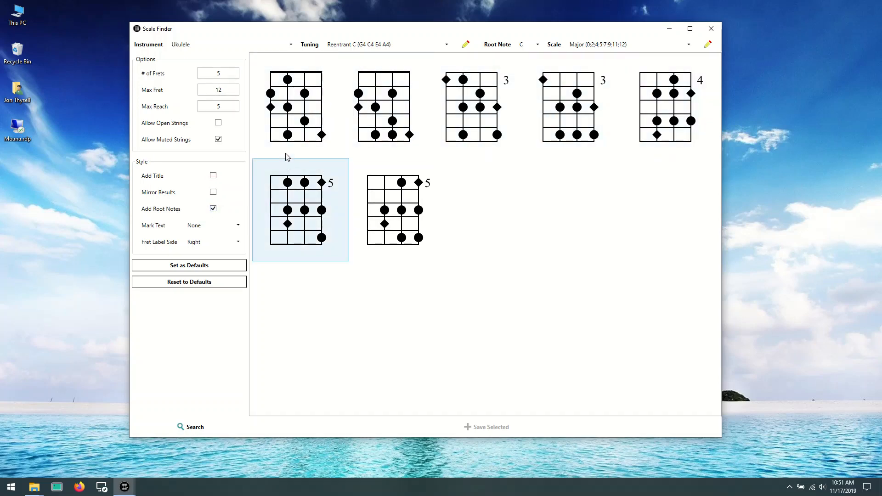
click(213, 209)
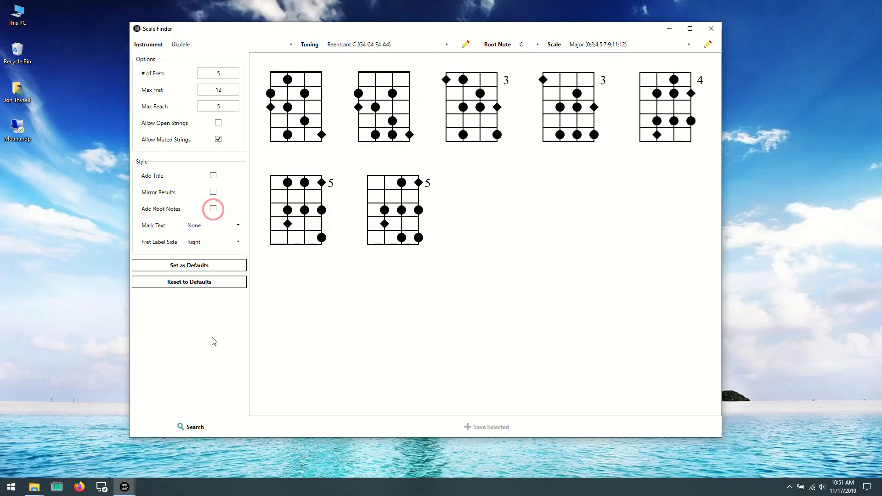
click(208, 428)
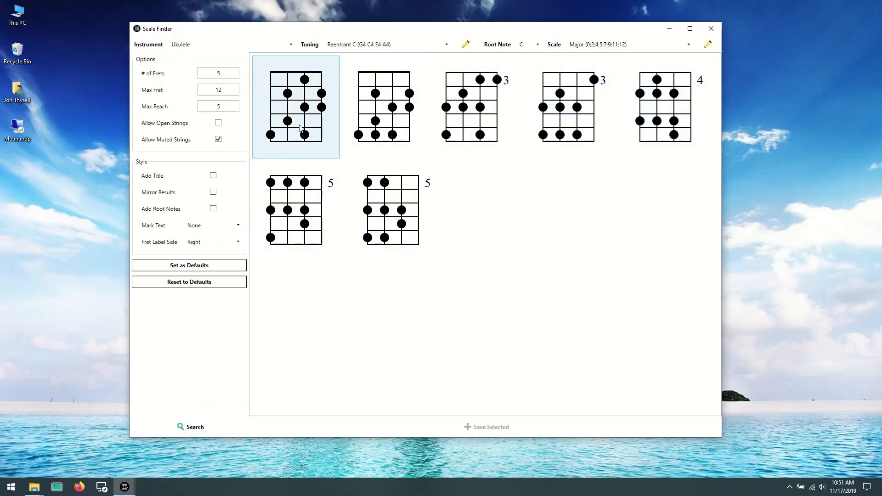
- Re-enable root notes and open strings, rerun the scale search and look through the diagrams
click(213, 209)
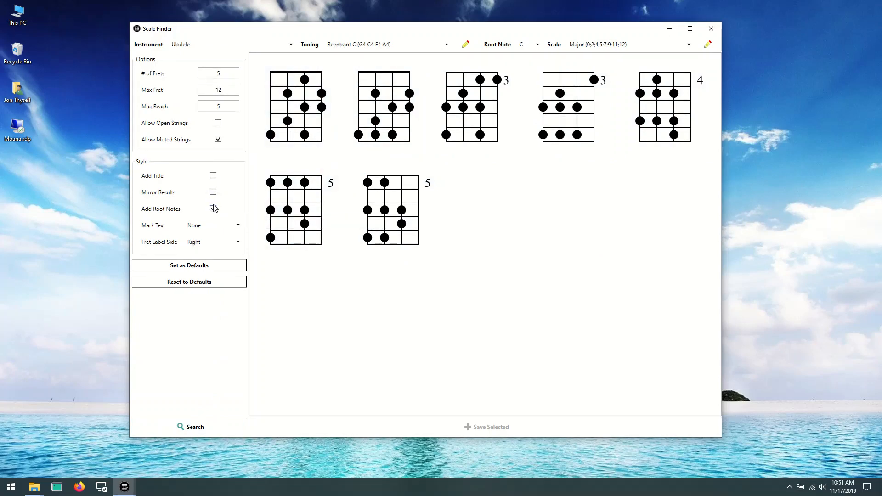
click(218, 122)
click(216, 418)
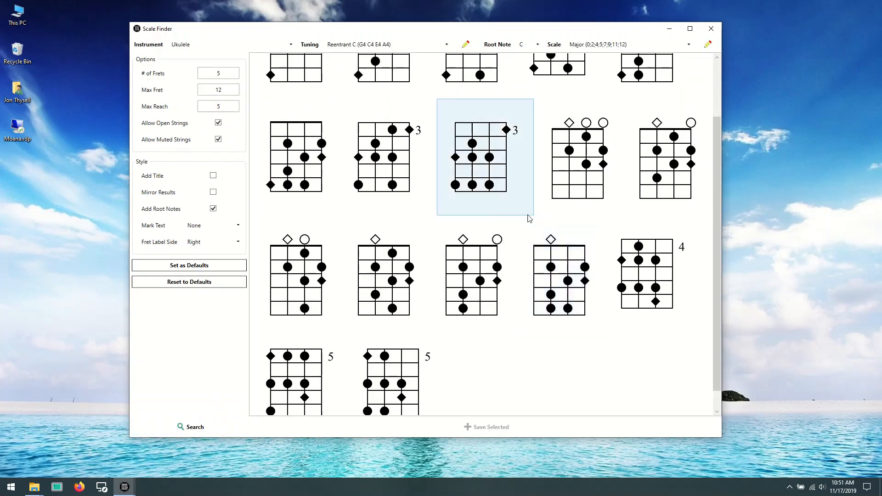
scroll(490, 204, down, 1)
scroll(486, 272, up, 1)
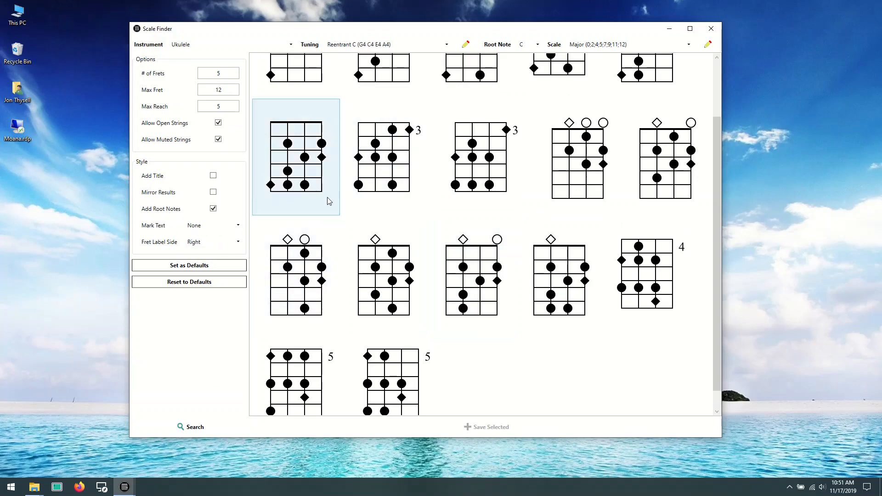
scroll(324, 198, up, 2)
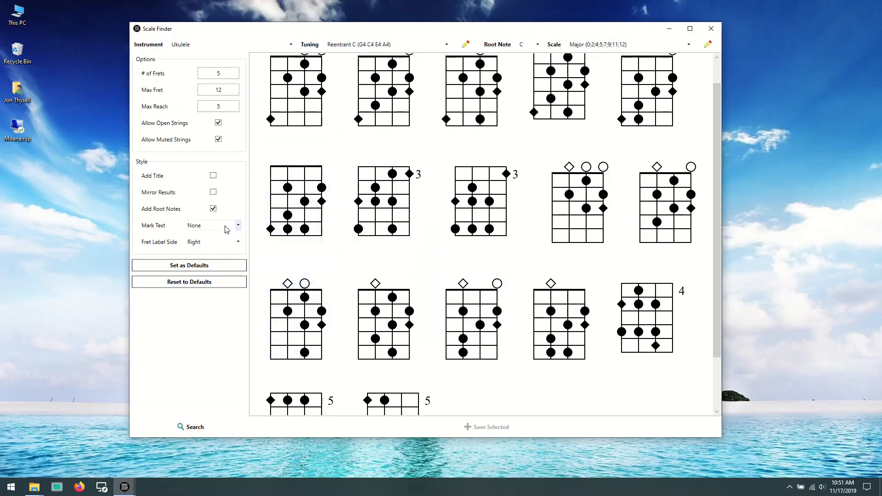
- Set the mark text to Show Both, rerun the search and review the note names on the diagrams
click(225, 228)
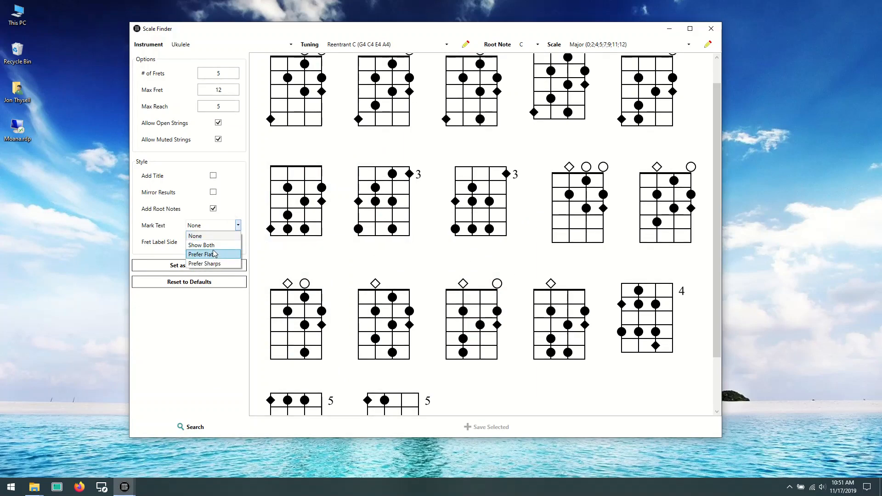
click(201, 245)
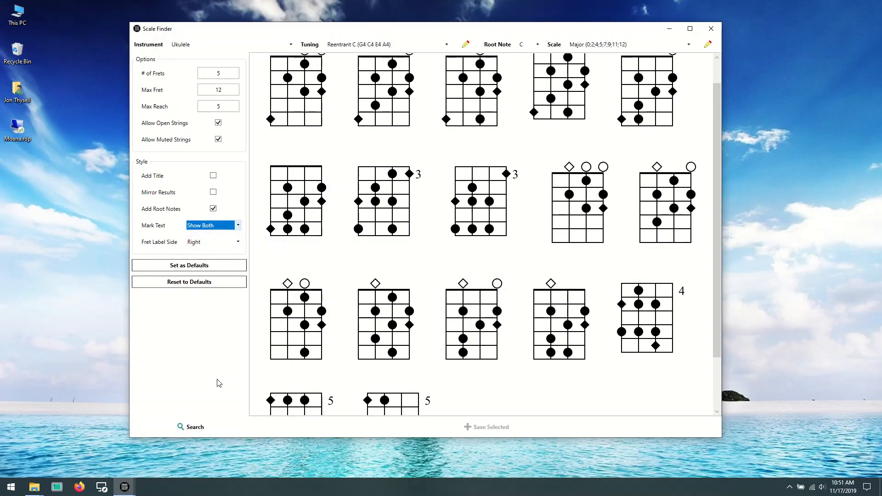
click(190, 428)
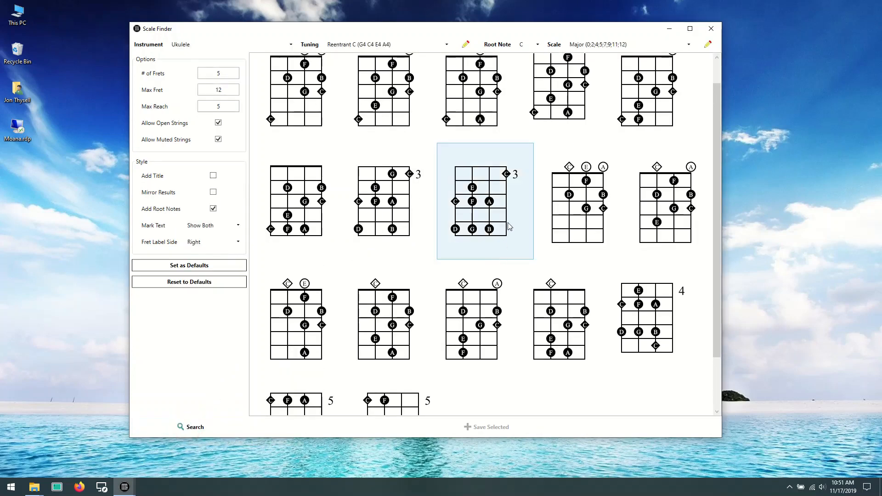
scroll(612, 241, up, 1)
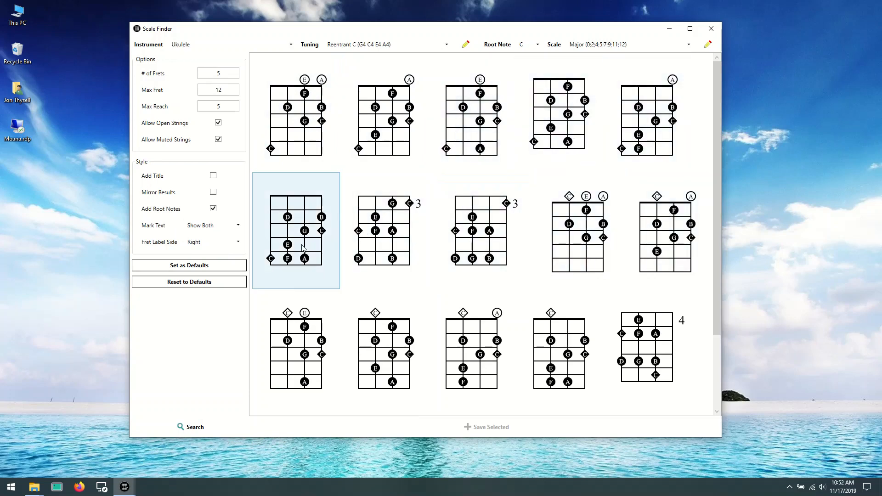
scroll(694, 332, down, 2)
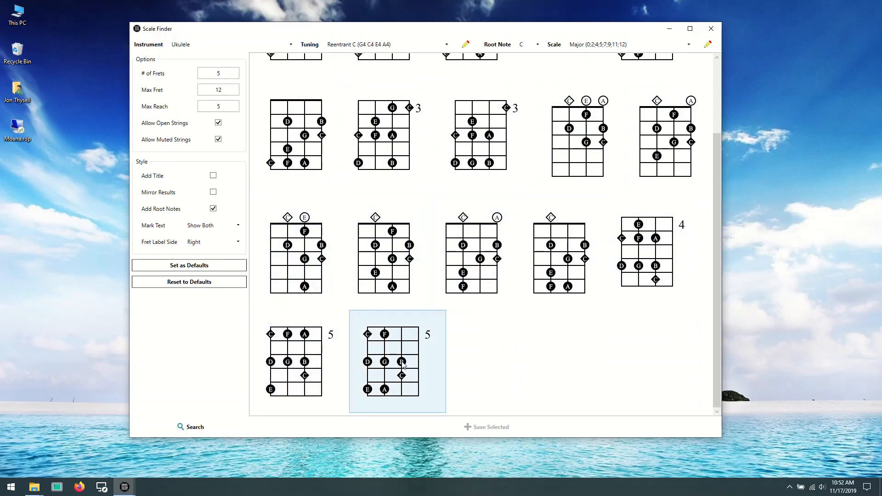
scroll(298, 321, up, 2)
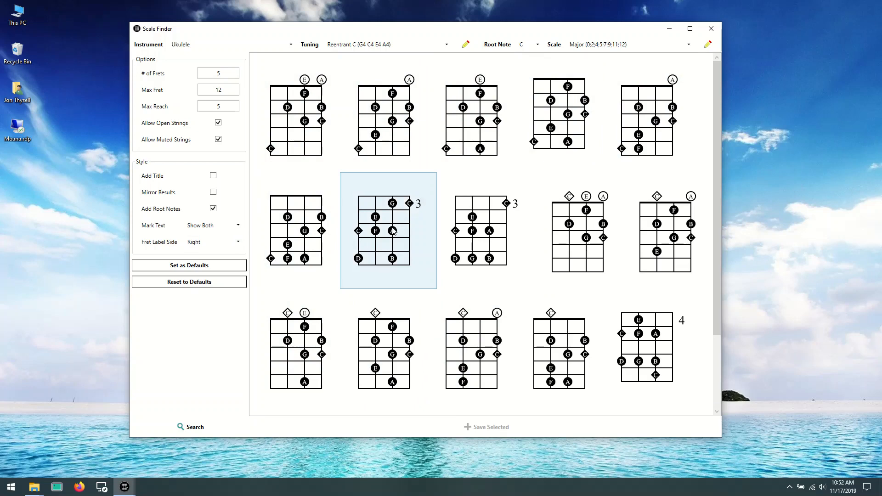
- Set the fret label side to Left and rerun the scale search
click(220, 242)
click(201, 255)
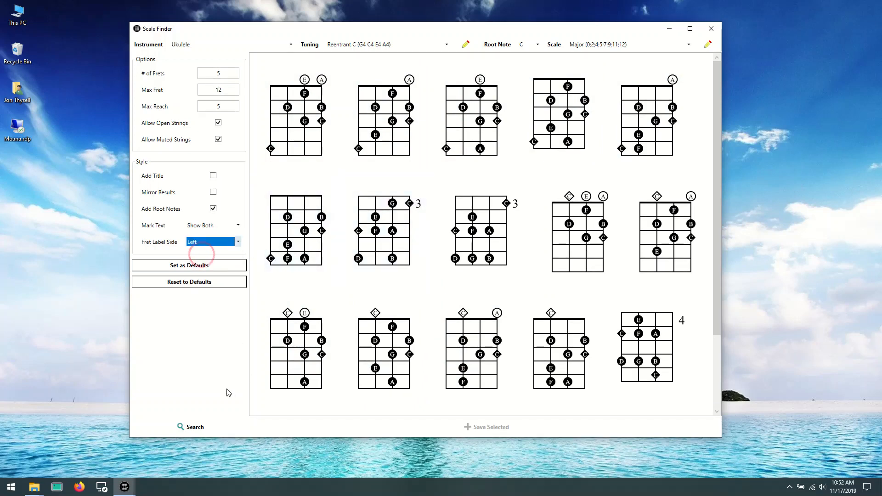
click(188, 426)
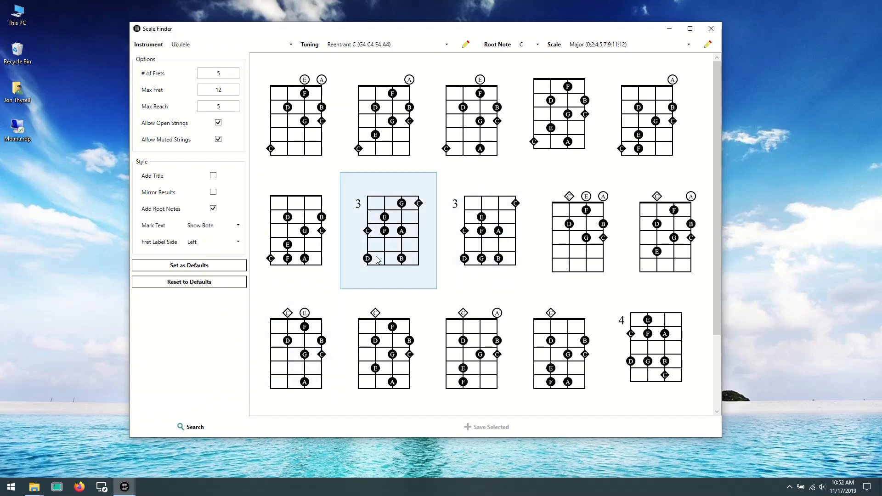
- Set the fret label side to Right, rerun the scale search and look through the diagrams
click(238, 242)
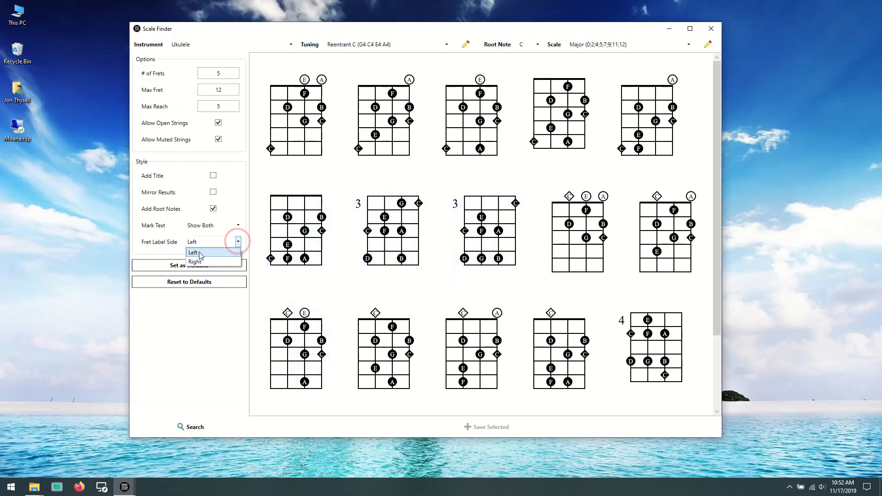
click(198, 263)
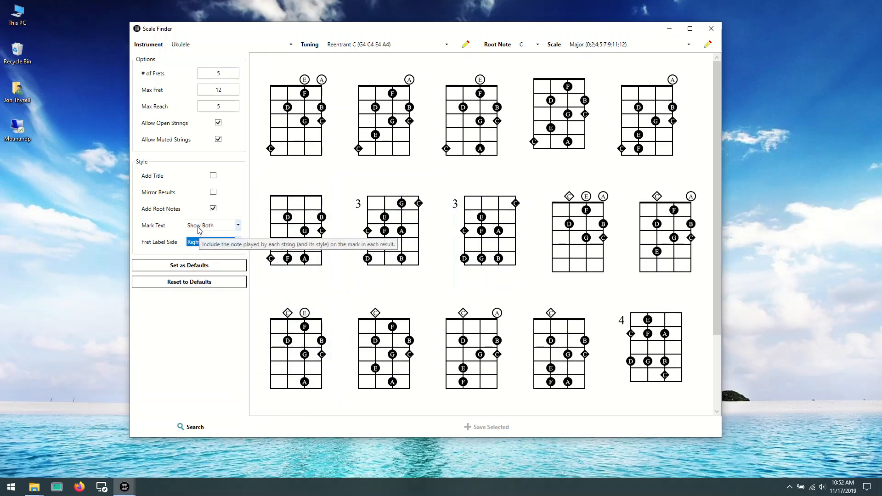
click(194, 427)
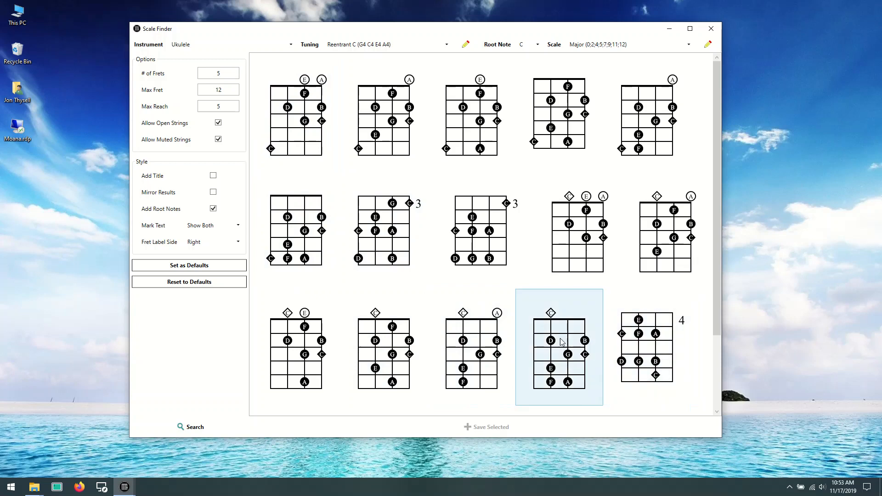
scroll(560, 342, down, 4)
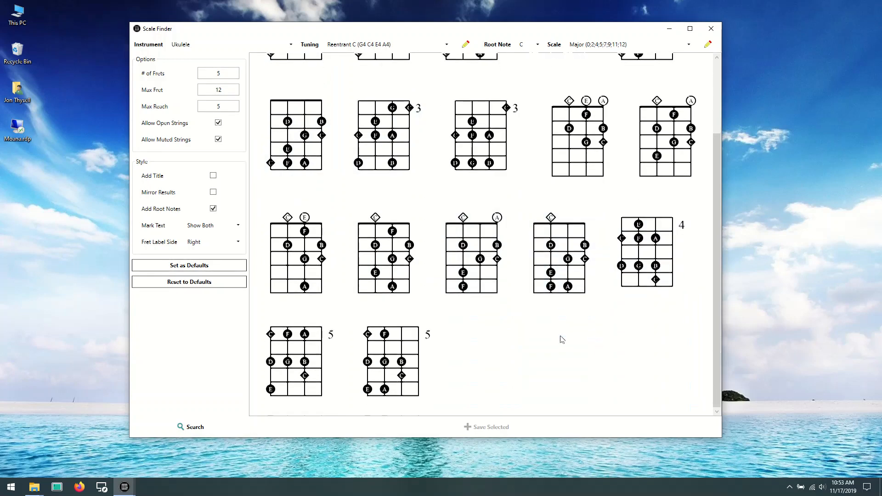
scroll(561, 339, up, 4)
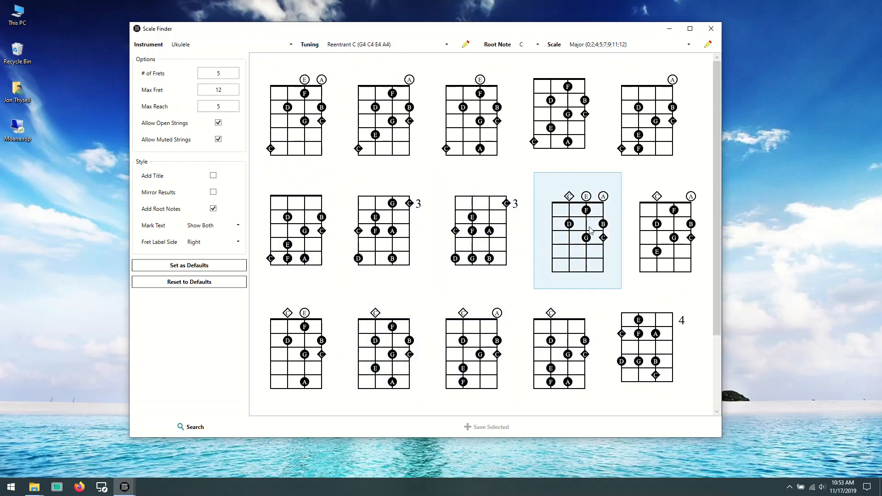
- Save the C Major diagram with open C, E and A strings to a new collection named Scale Finder Tutorial
click(603, 246)
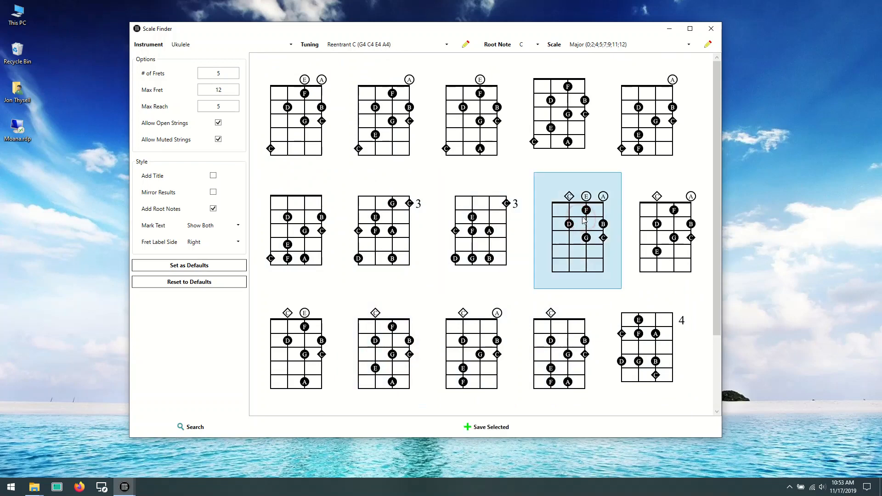
click(493, 428)
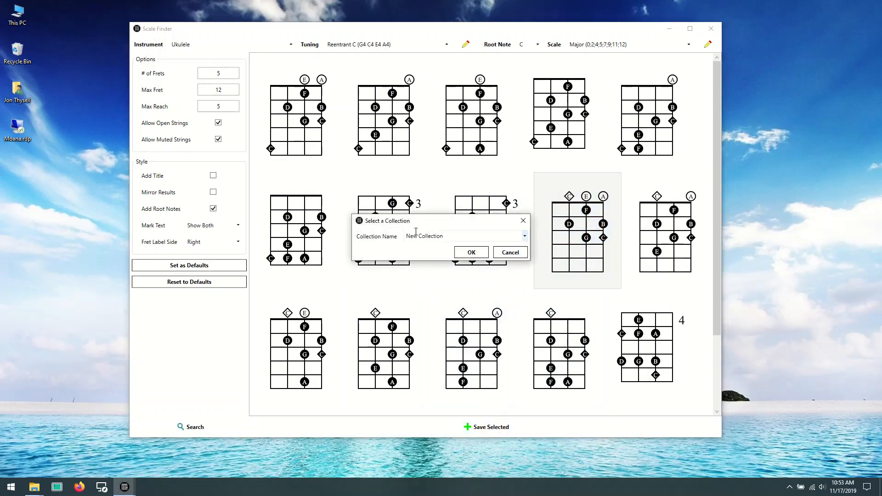
click(525, 236)
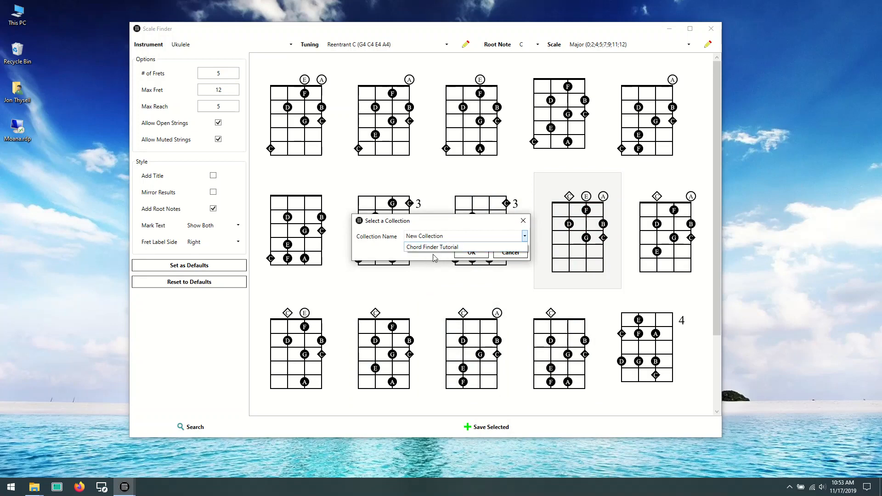
click(461, 236)
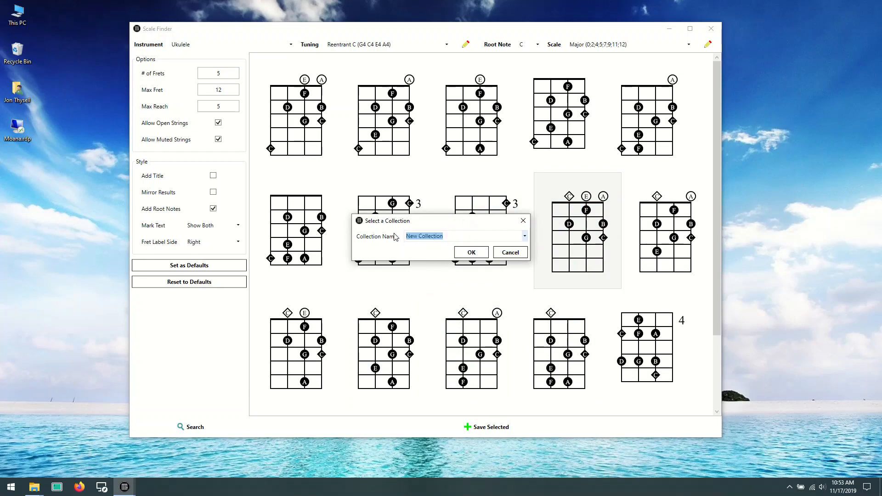
text(Scale Finder Tutorial)
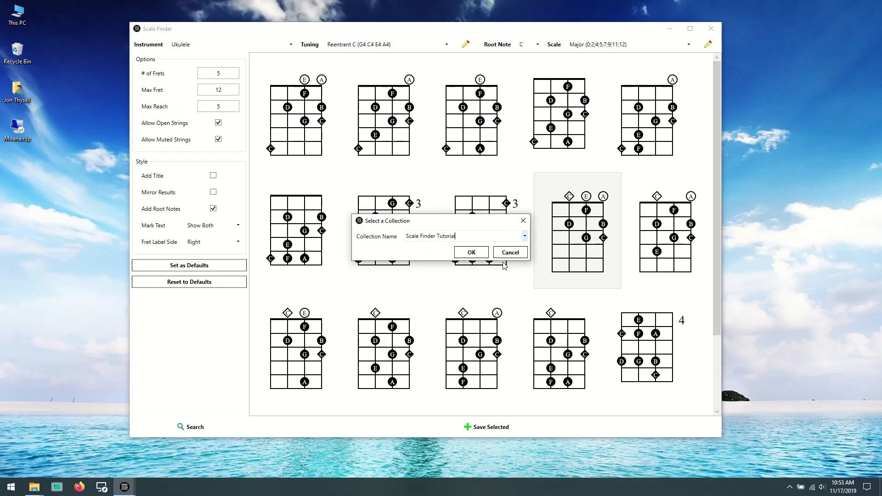
click(469, 253)
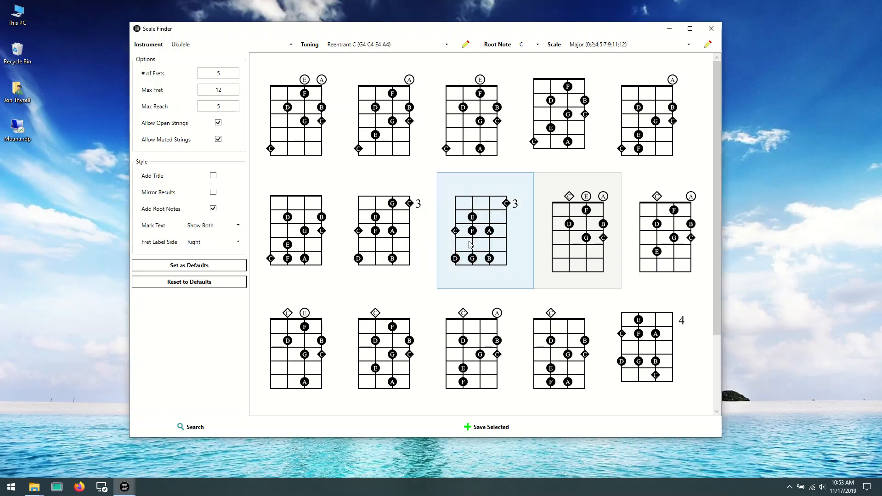
- Change the root note to G and rerun the scale search
click(538, 44)
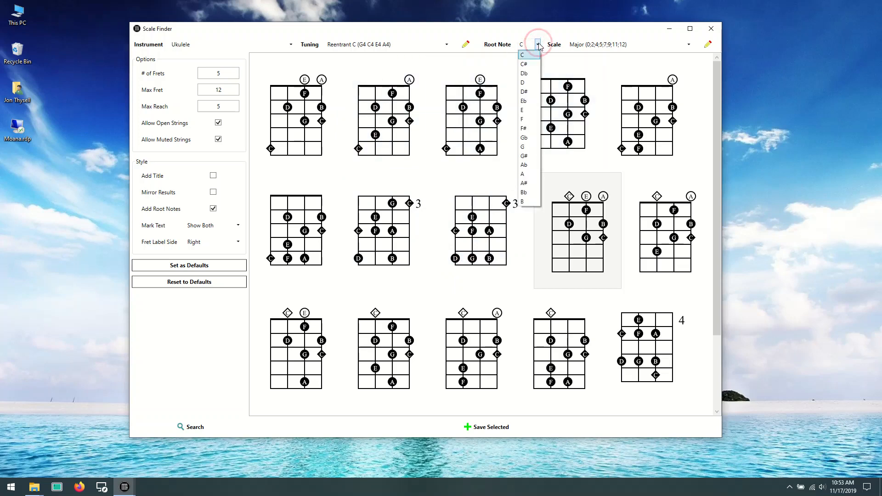
click(524, 147)
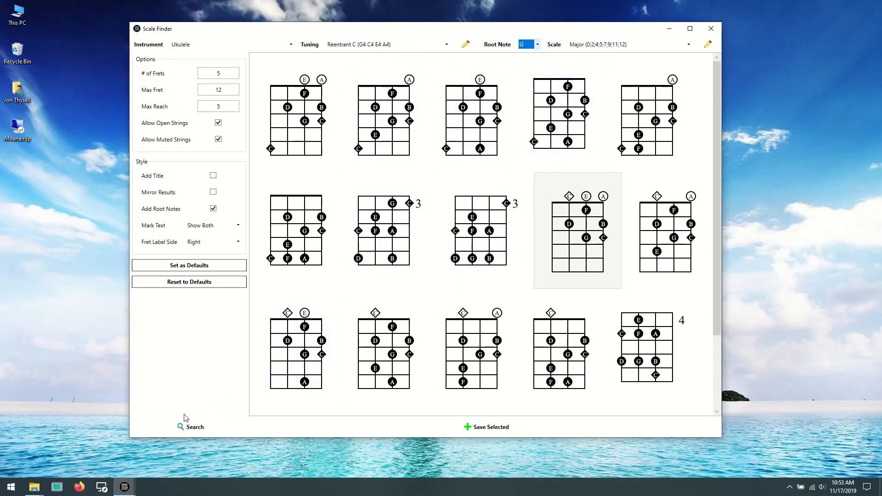
click(180, 428)
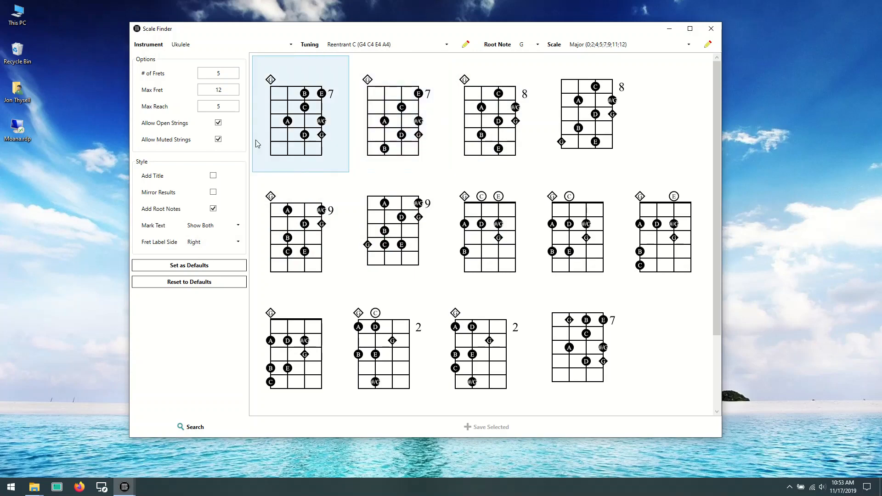
- Set the mark text to Prefer Sharps, rerun the search and look through the G Major diagrams
click(238, 226)
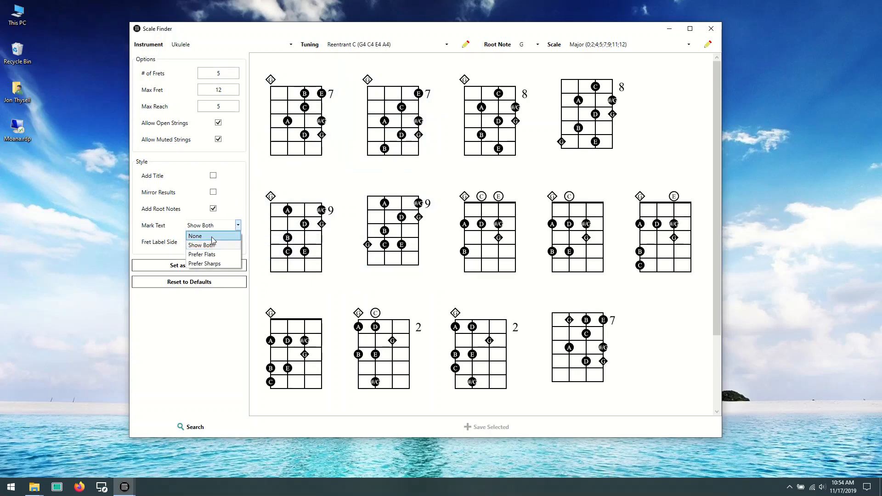
click(215, 263)
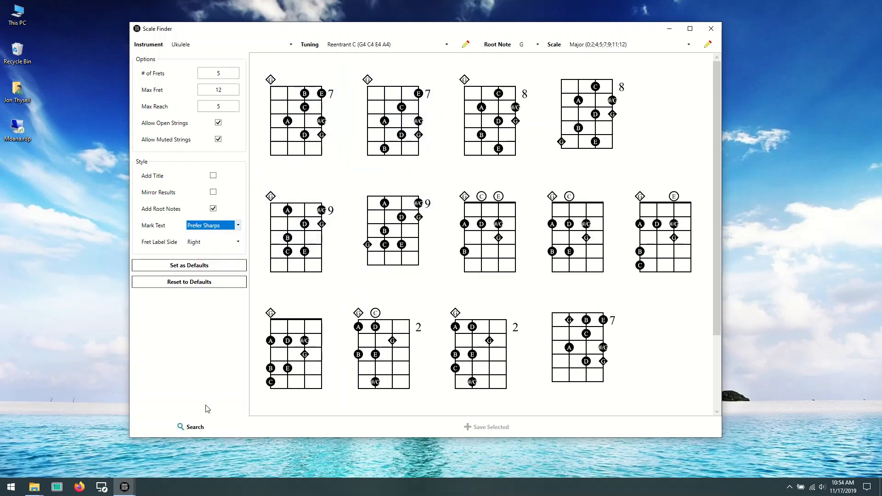
click(197, 426)
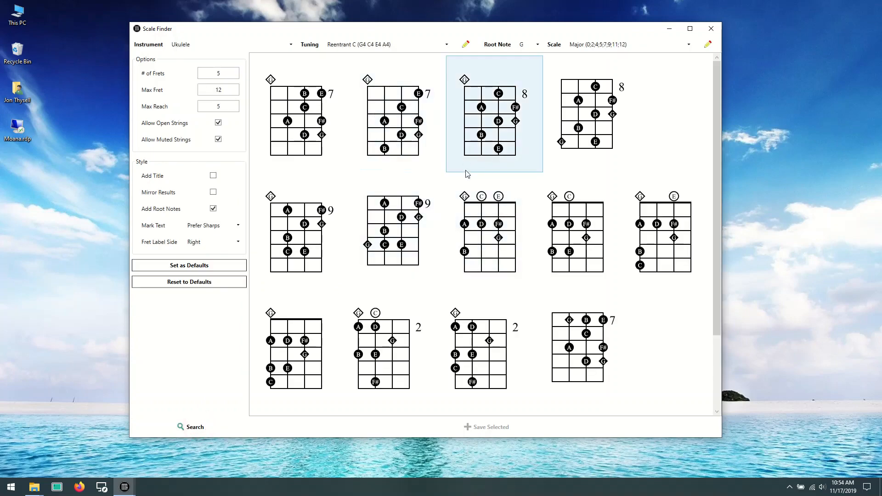
scroll(505, 192, down, 2)
scroll(516, 199, down, 2)
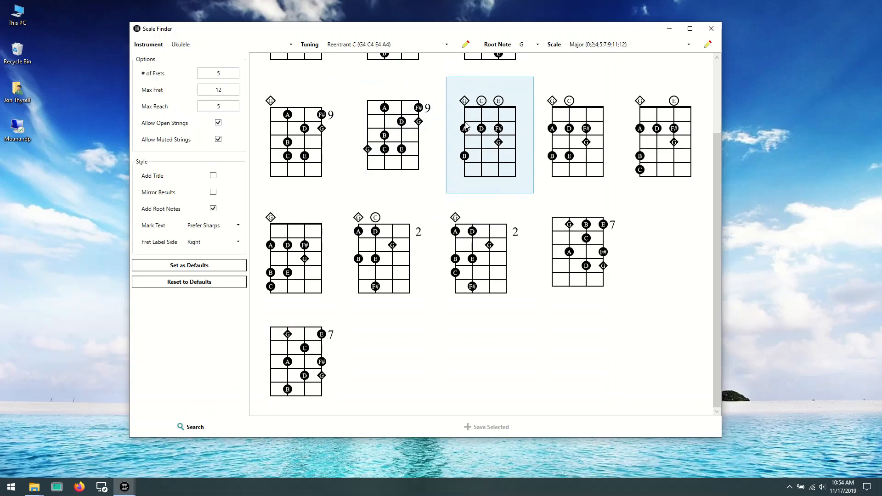
scroll(523, 145, up, 4)
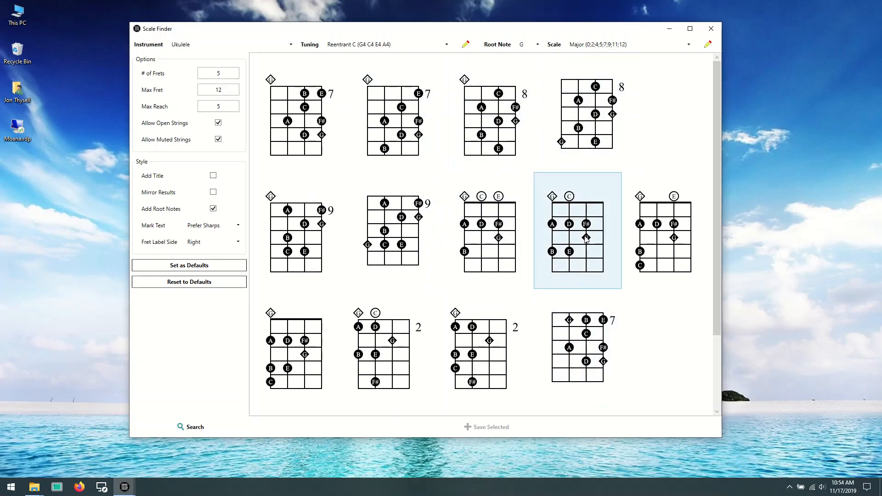
scroll(585, 246, down, 2)
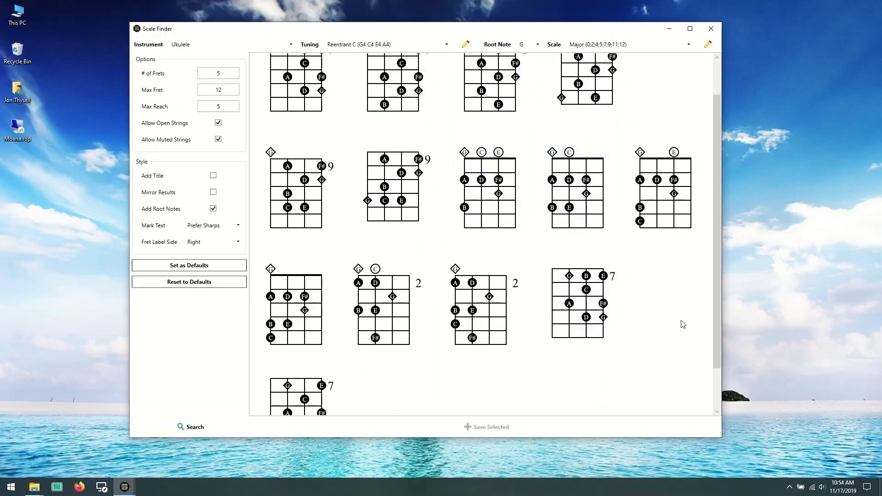
click(569, 294)
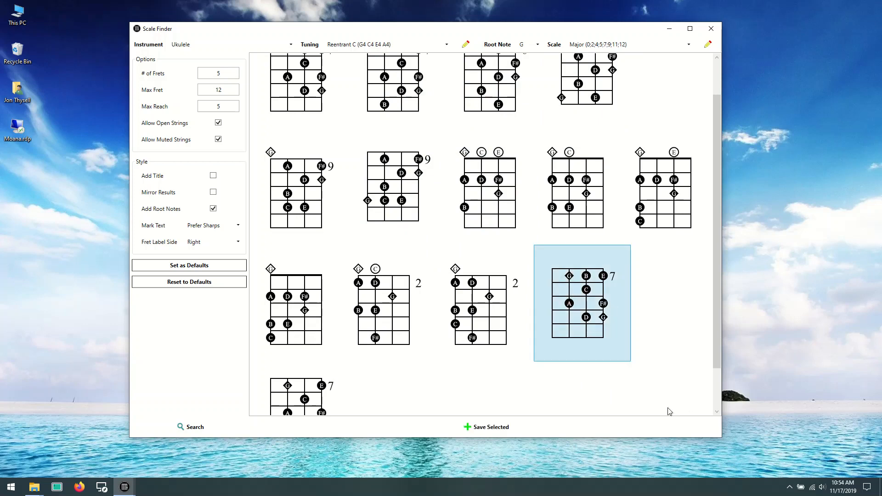
click(495, 294)
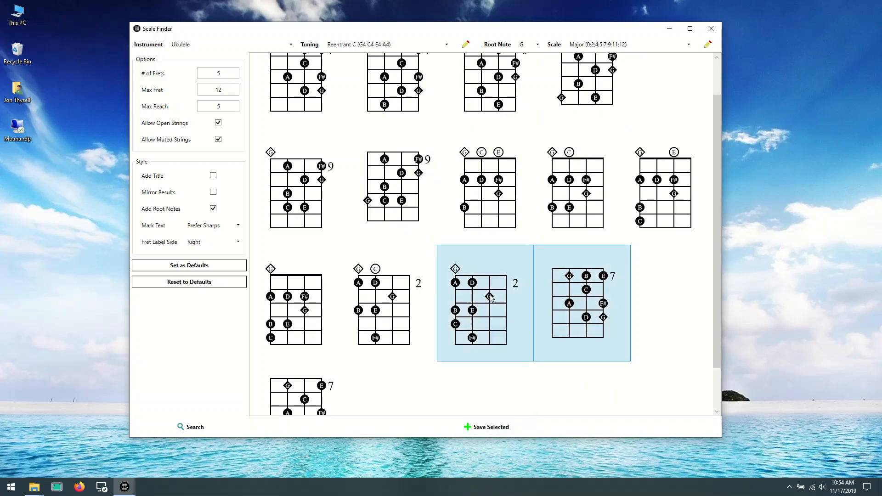
click(388, 298)
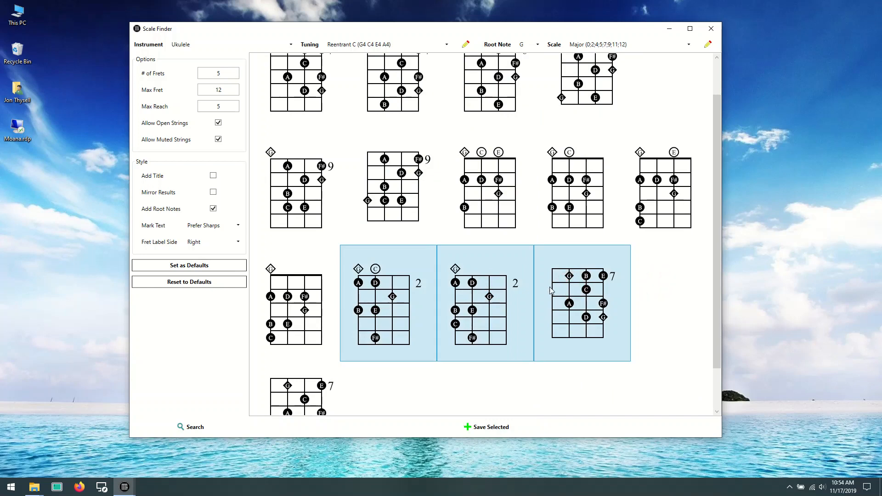
click(557, 198)
- Save only the fret 7 diagram with G, B and E in its first row to the Scale Finder Tutorial collection
click(562, 270)
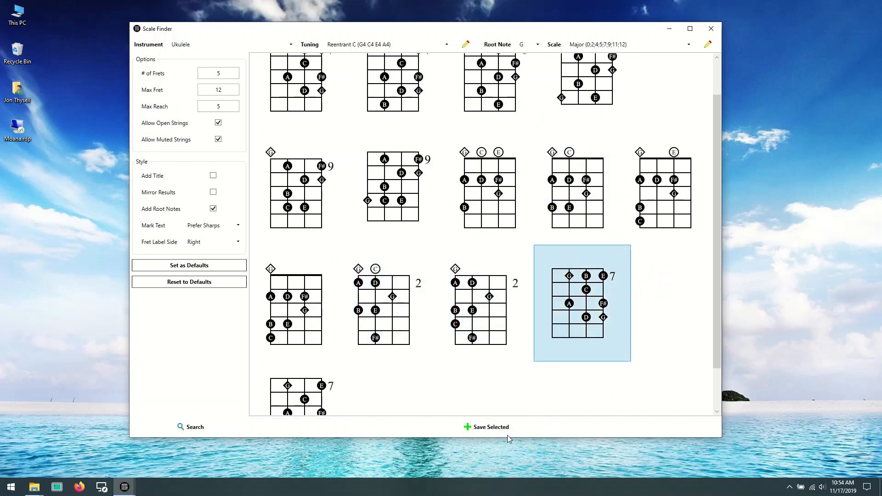
click(508, 429)
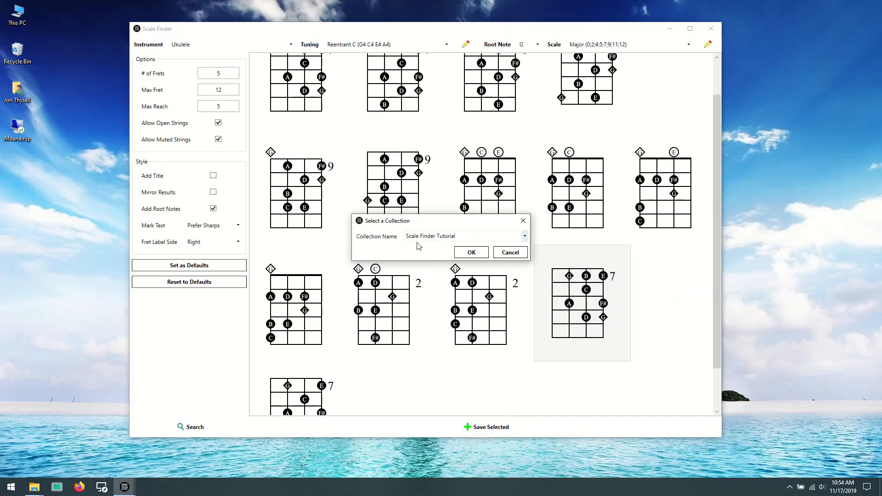
click(473, 253)
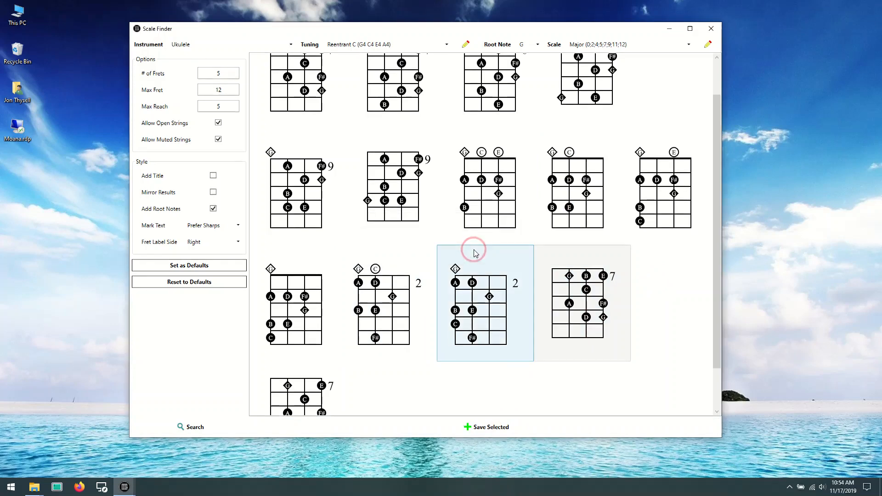
- Change the root note to F and rerun the scale search
scroll(459, 229, up, 2)
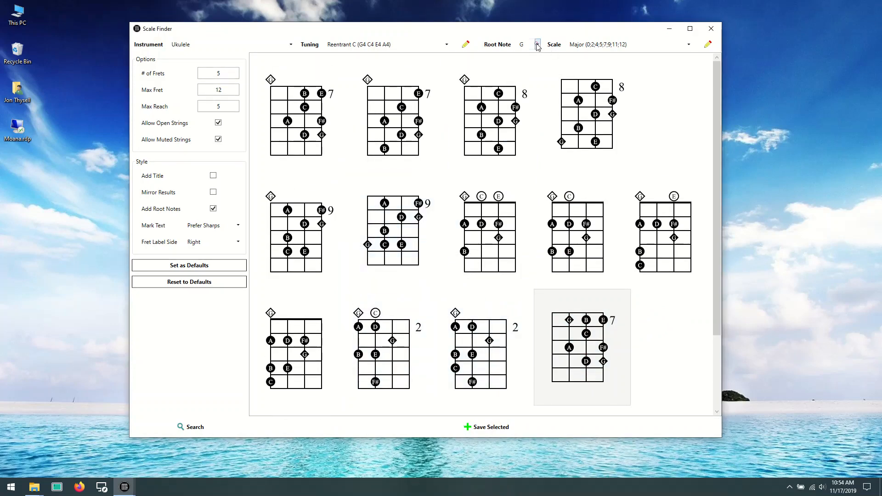
click(537, 44)
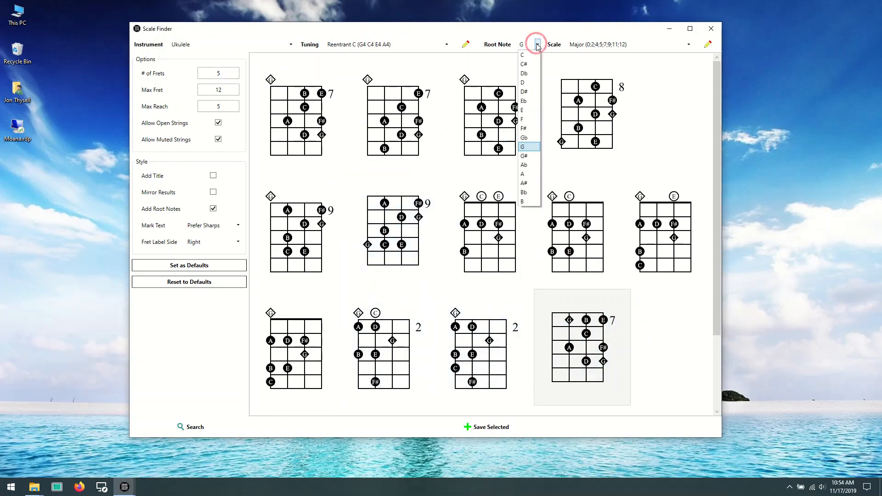
click(524, 121)
click(193, 427)
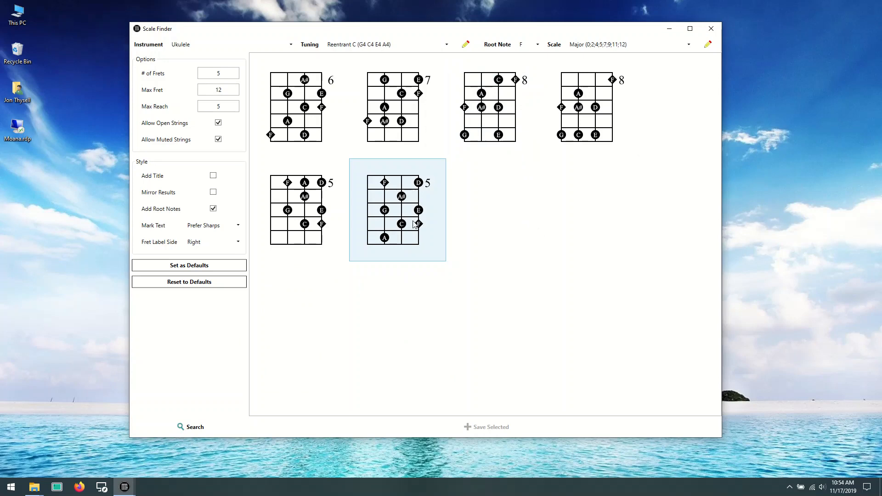
- Save the fret 5 diagram with F, A and D in its first row to the Scale Finder Tutorial collection
click(298, 214)
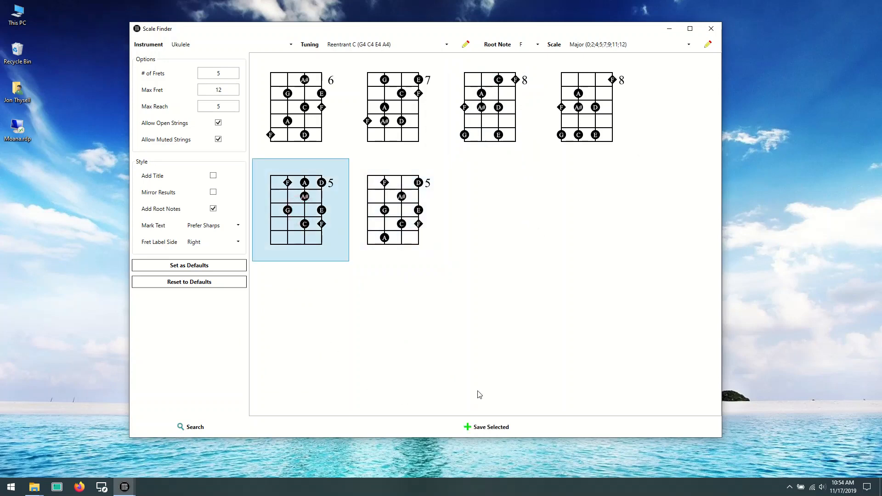
click(523, 427)
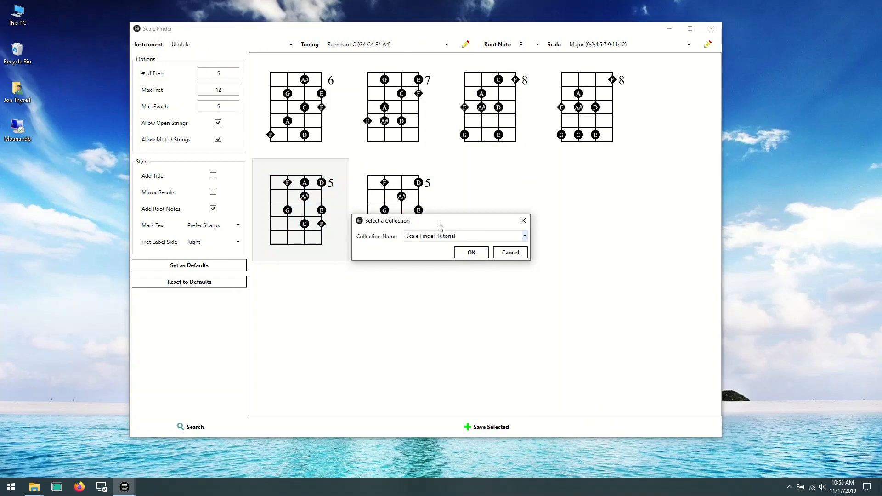
click(471, 253)
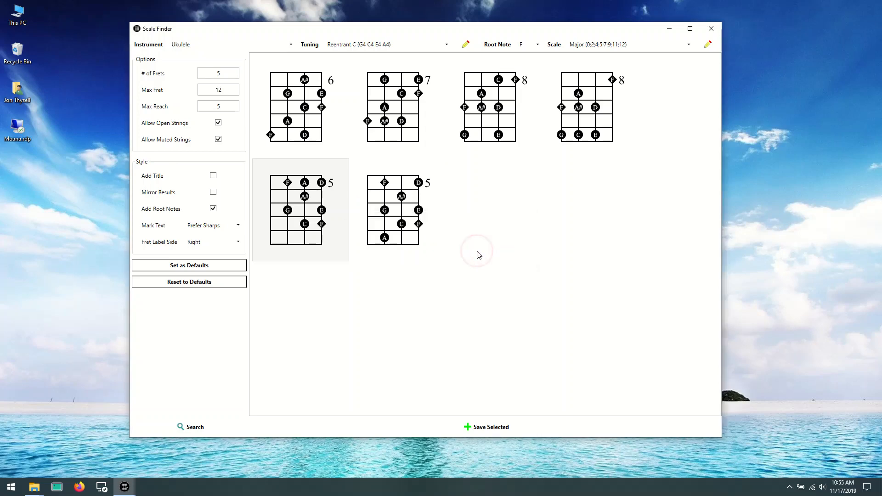